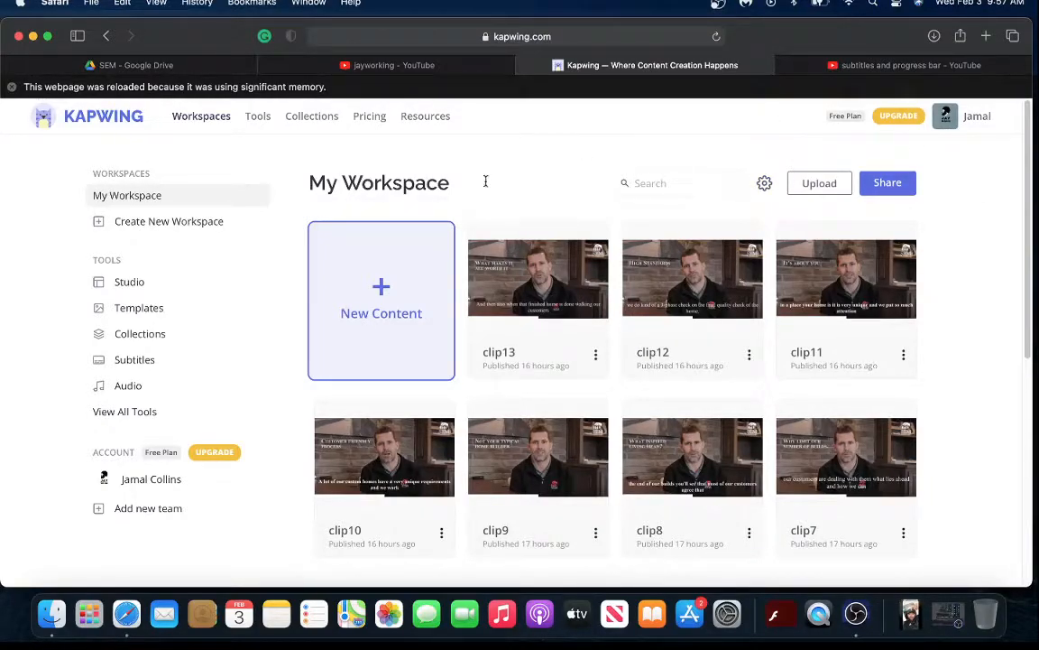
Step: Start new content in the workspace, upload IMG_2085.MOV from the Downloads folder, and preview the first seconds of the clip
scroll(485, 182, "down", 5)
scroll(486, 186, "up", 5)
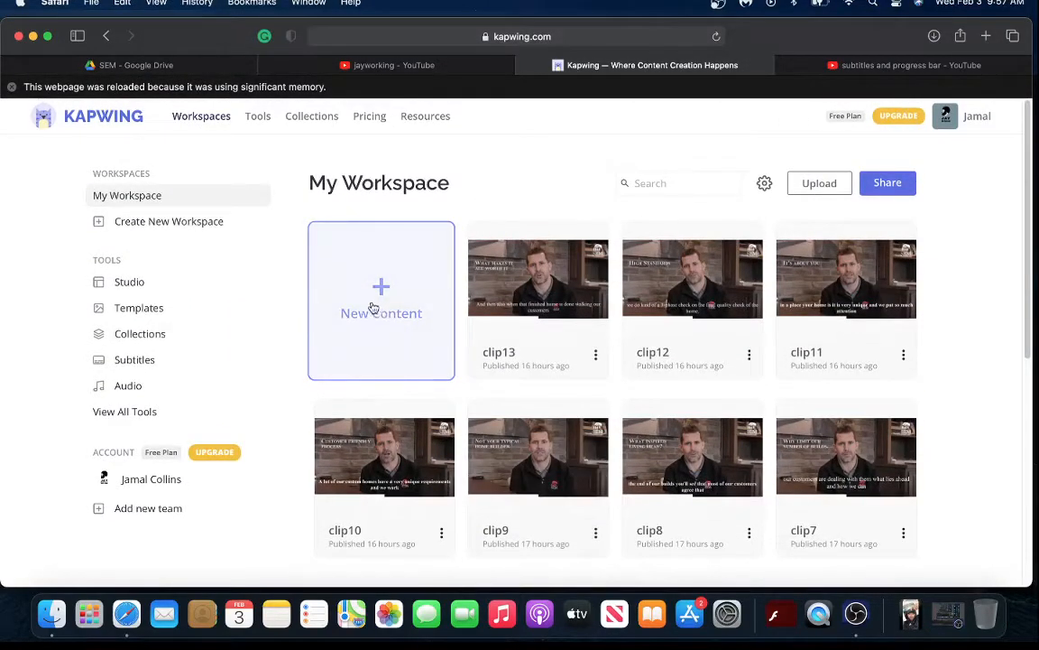
left_click(384, 299)
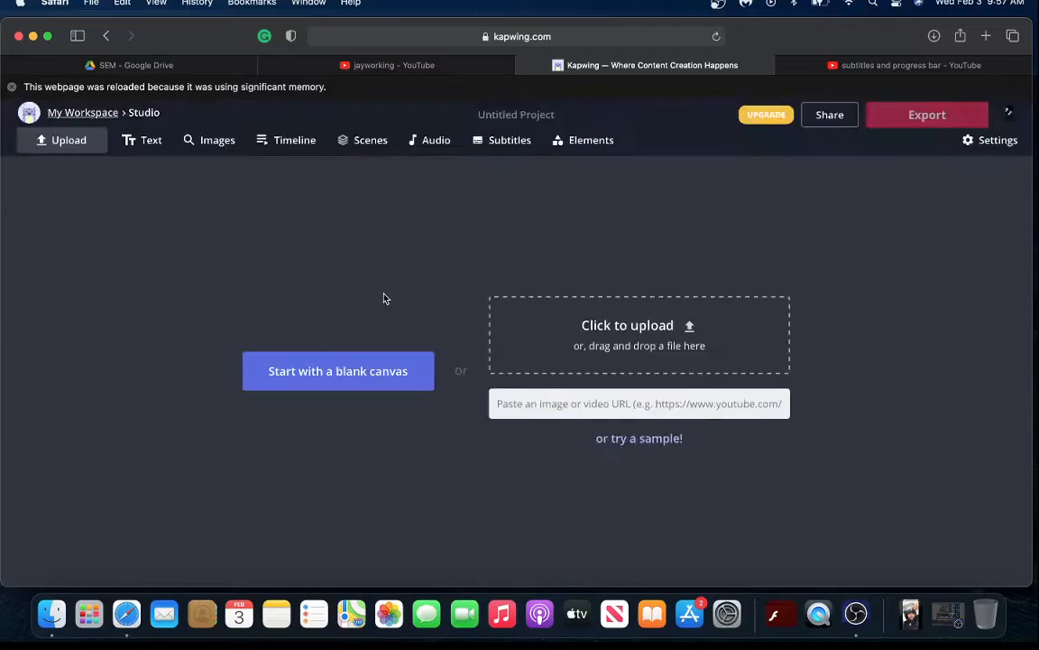
left_click(568, 334)
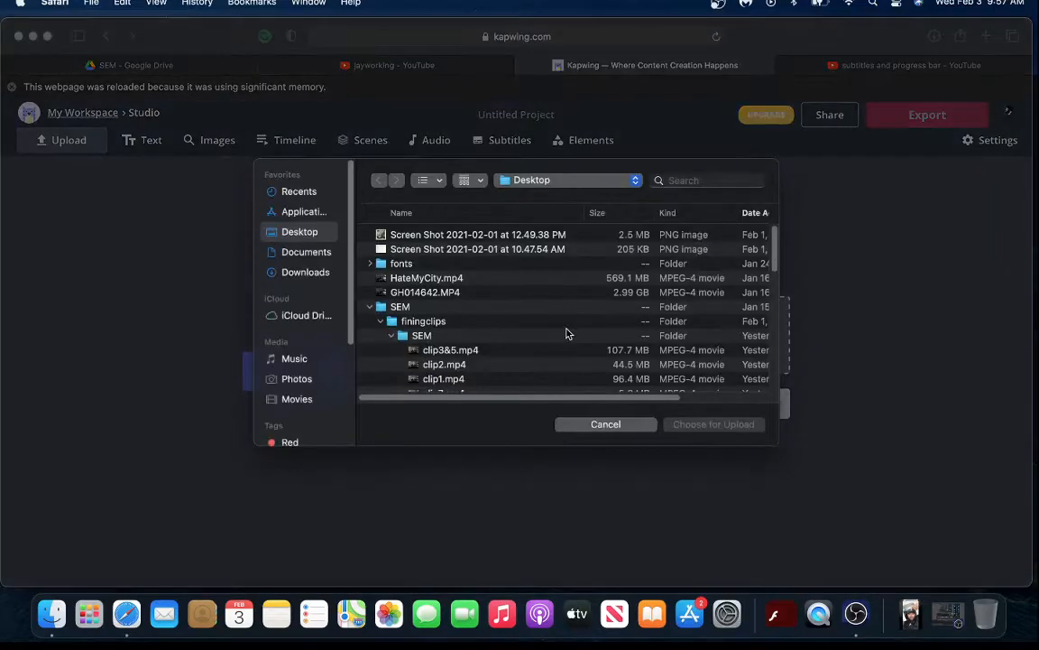
left_click(305, 273)
left_click(425, 234)
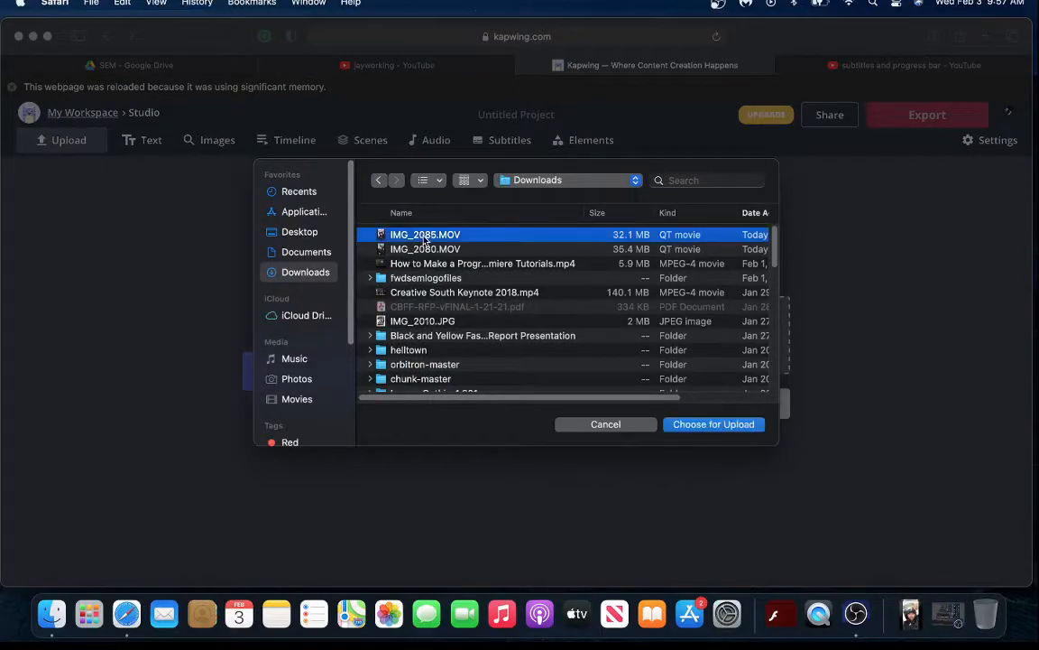
key("space")
key("space")
left_click(706, 424)
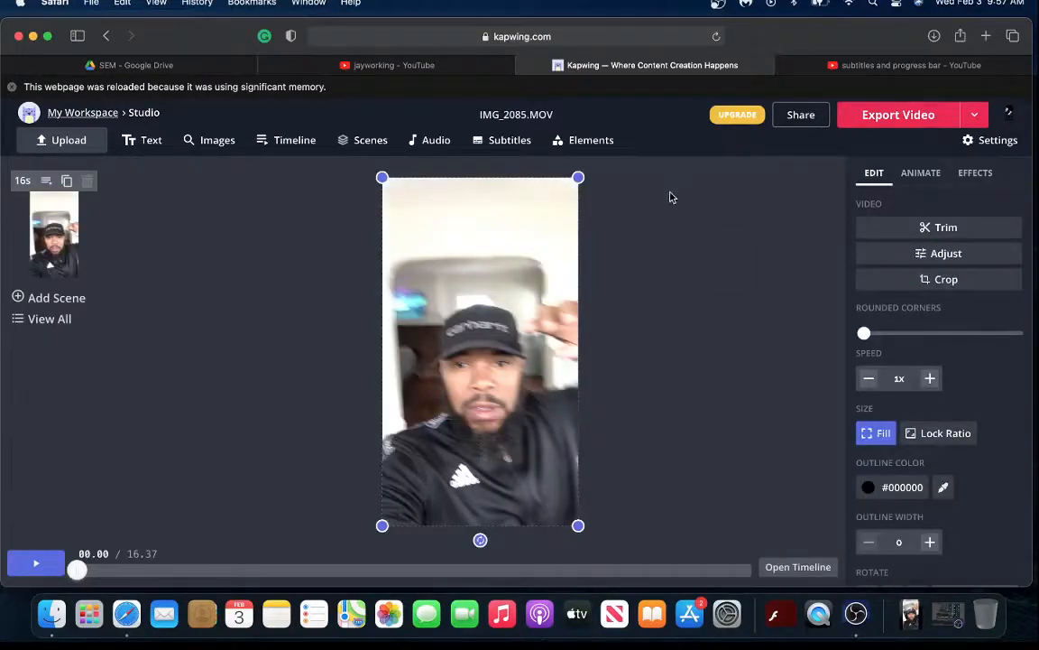
left_click(36, 566)
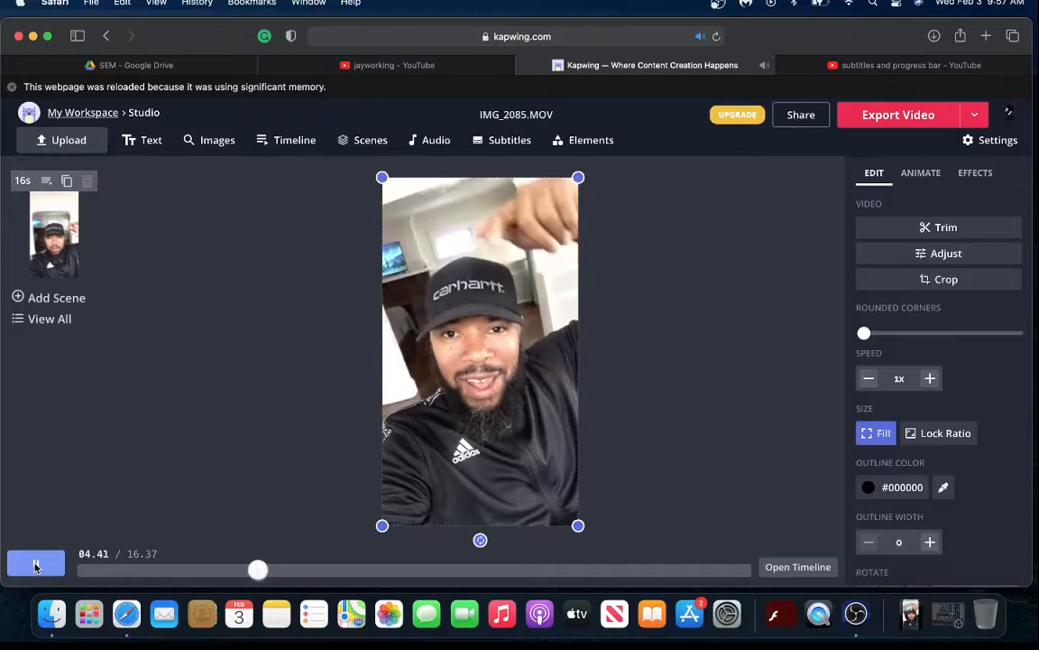
left_click(36, 566)
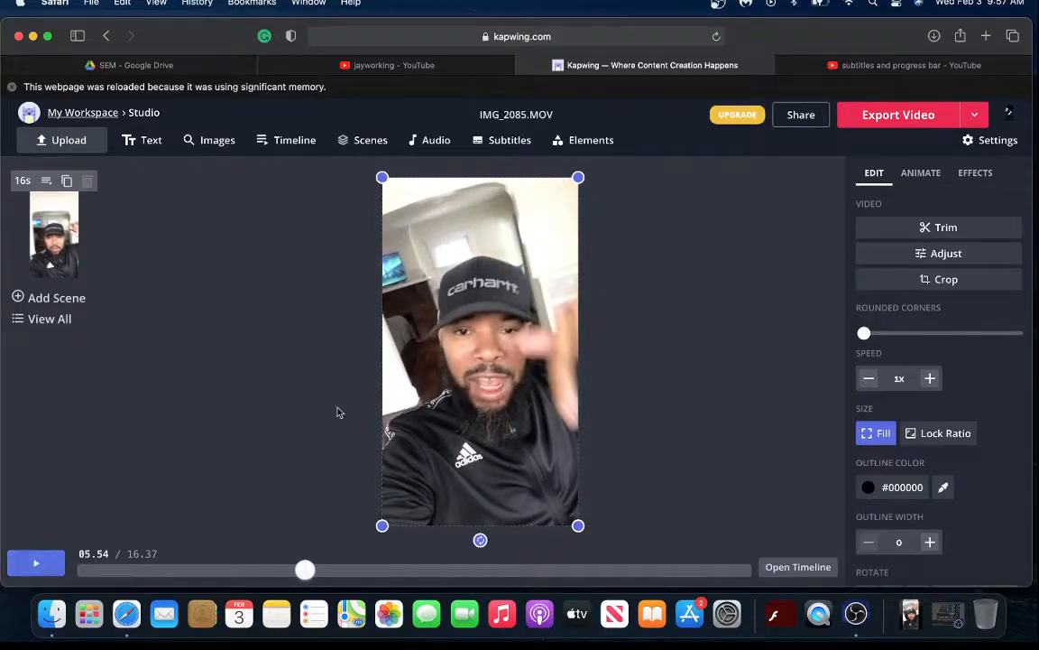
Step: Add a progress bar element with white fill and the Background style, and play the clip briefly to check it
left_click(570, 145)
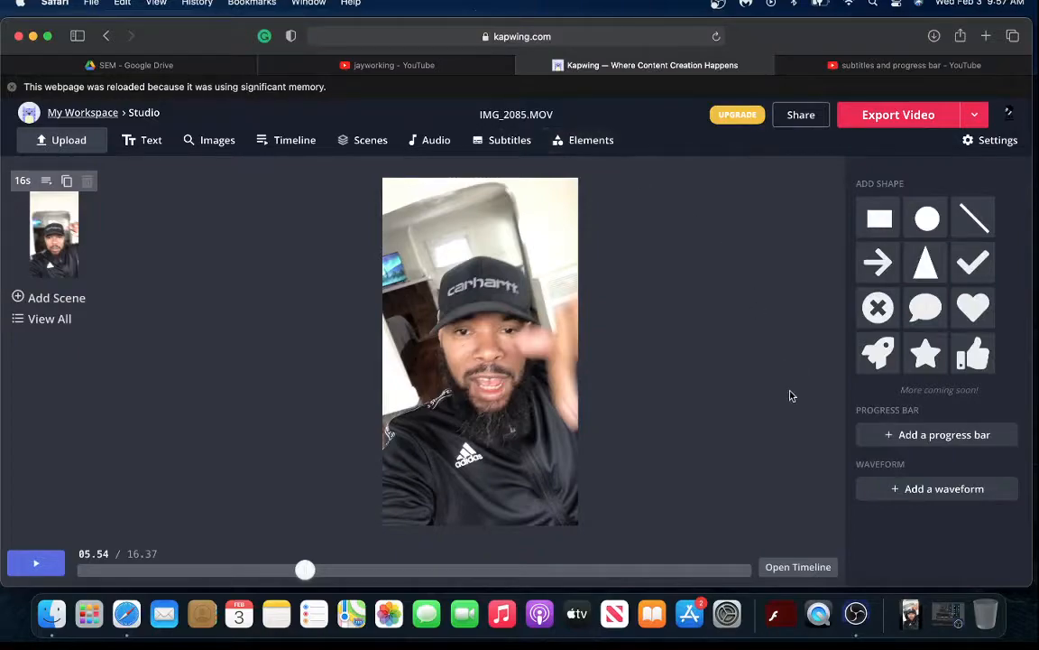
left_click(922, 438)
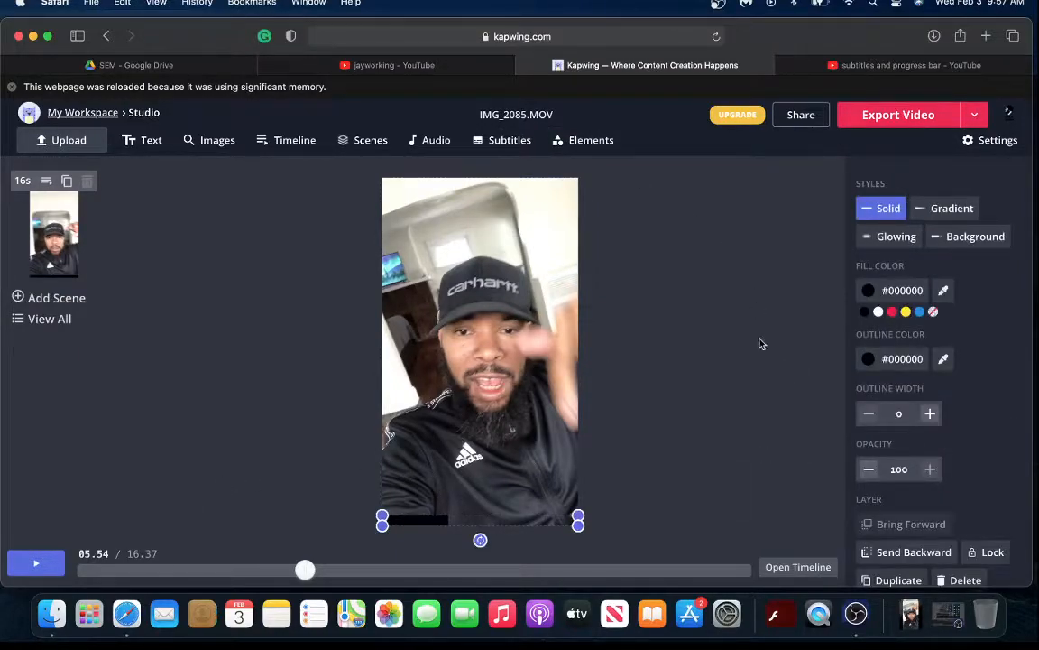
left_click(878, 311)
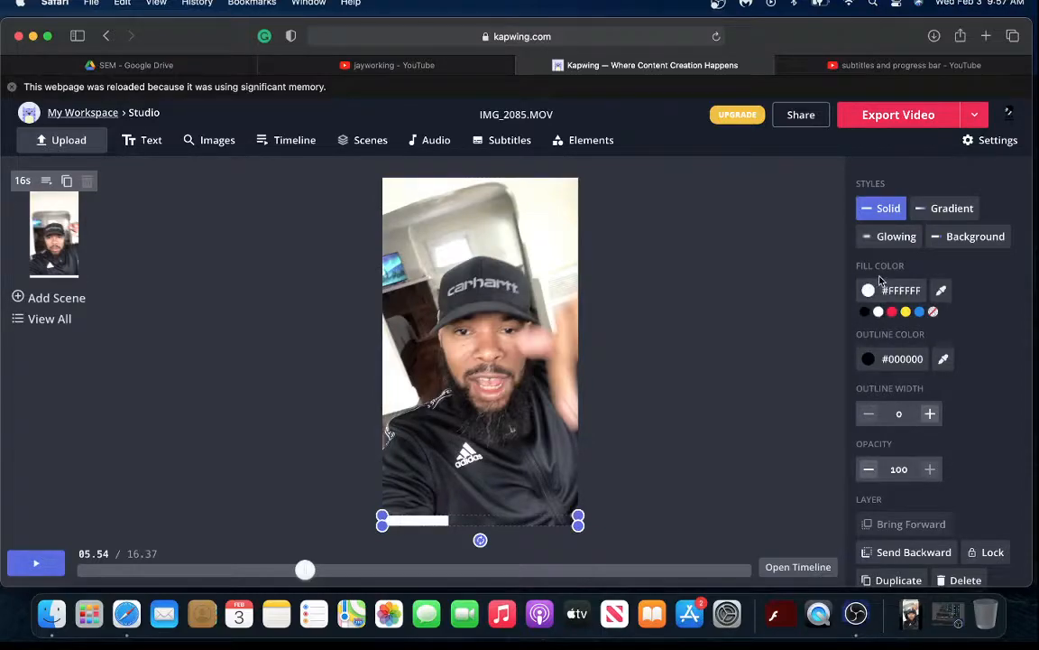
left_click(956, 238)
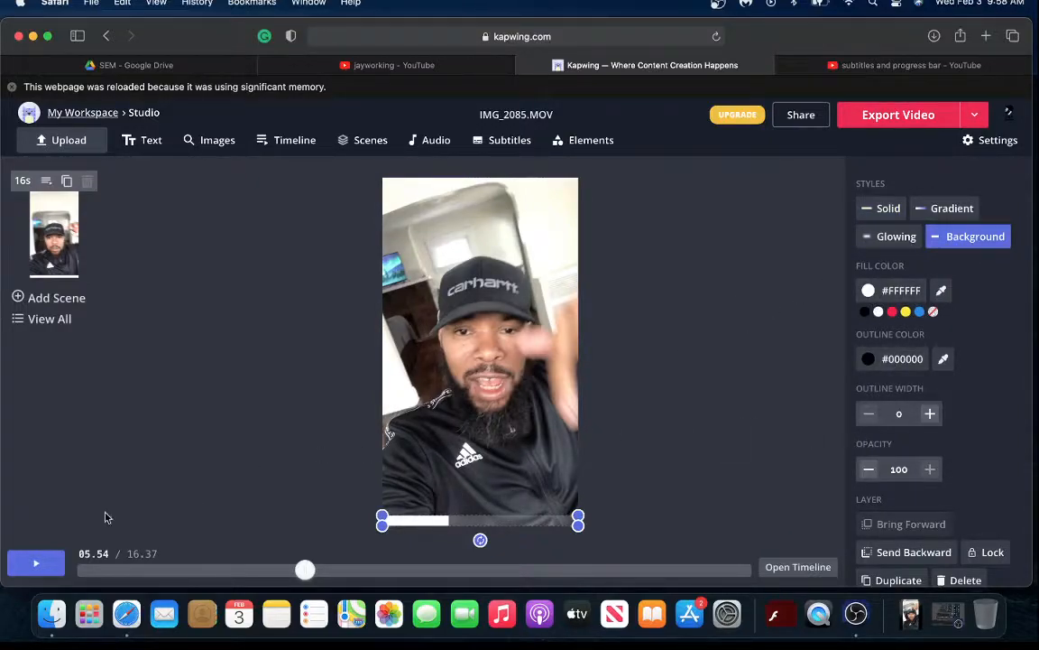
left_click(37, 560)
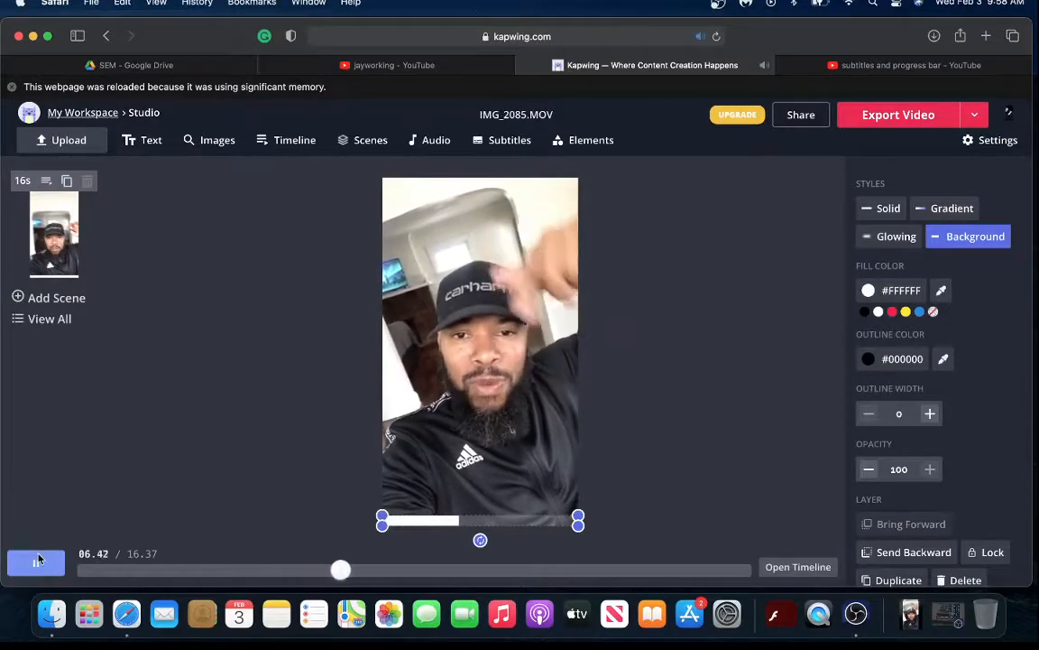
left_click(38, 560)
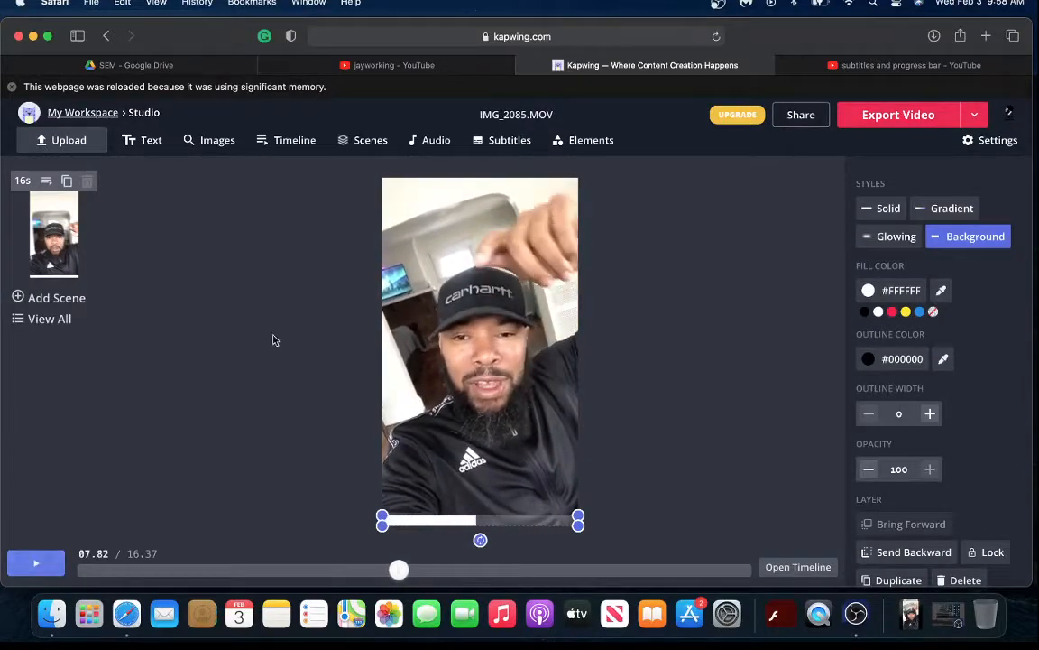
Step: Auto-generate subtitles for the video in English (United States) without translation
left_click(505, 140)
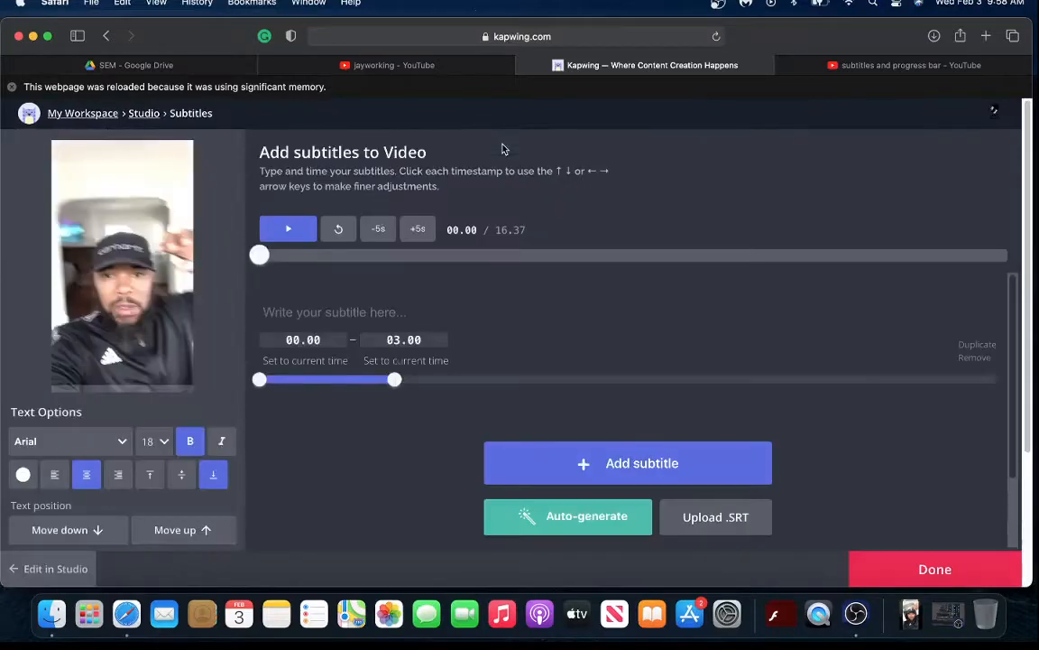
left_click(531, 519)
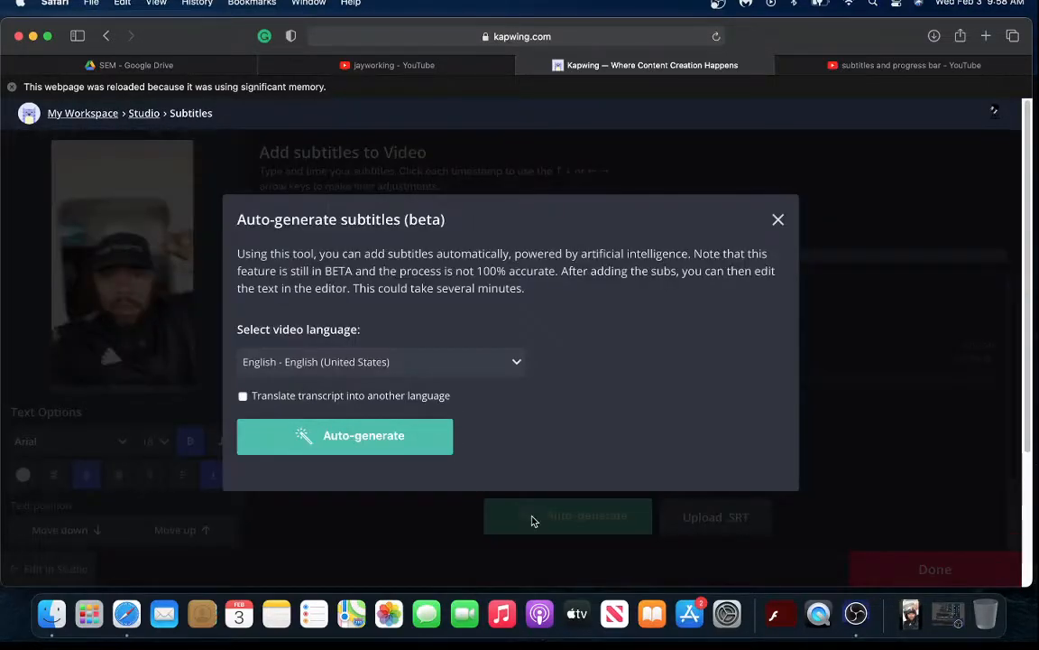
left_click(382, 446)
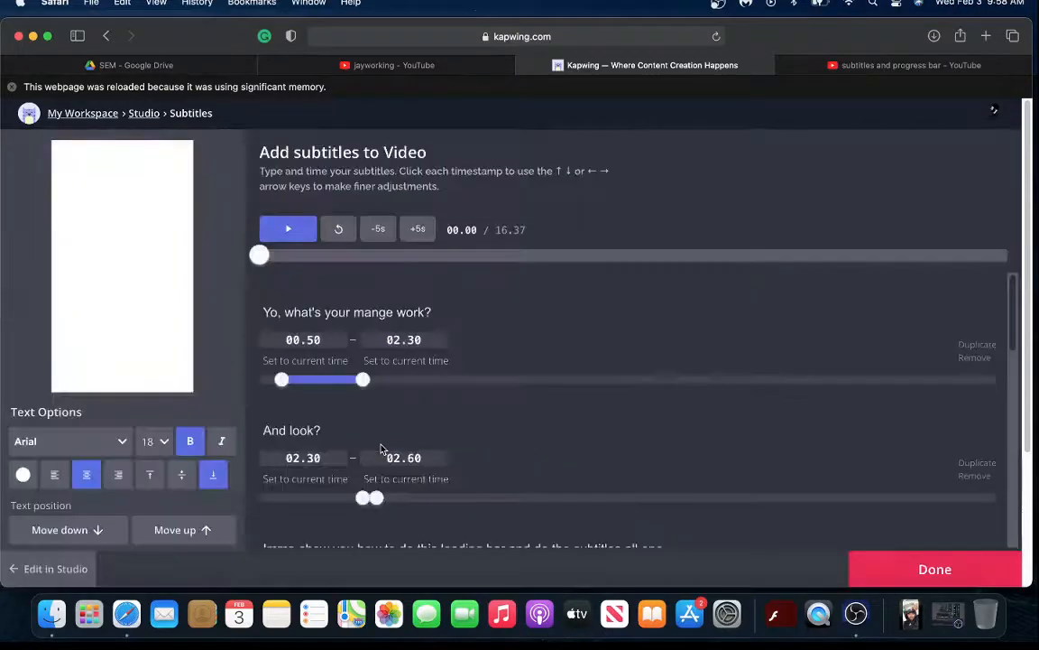
Step: Play the opening of the video and correct the first subtitle to "Yo, what's your jayworking"
left_click(291, 231)
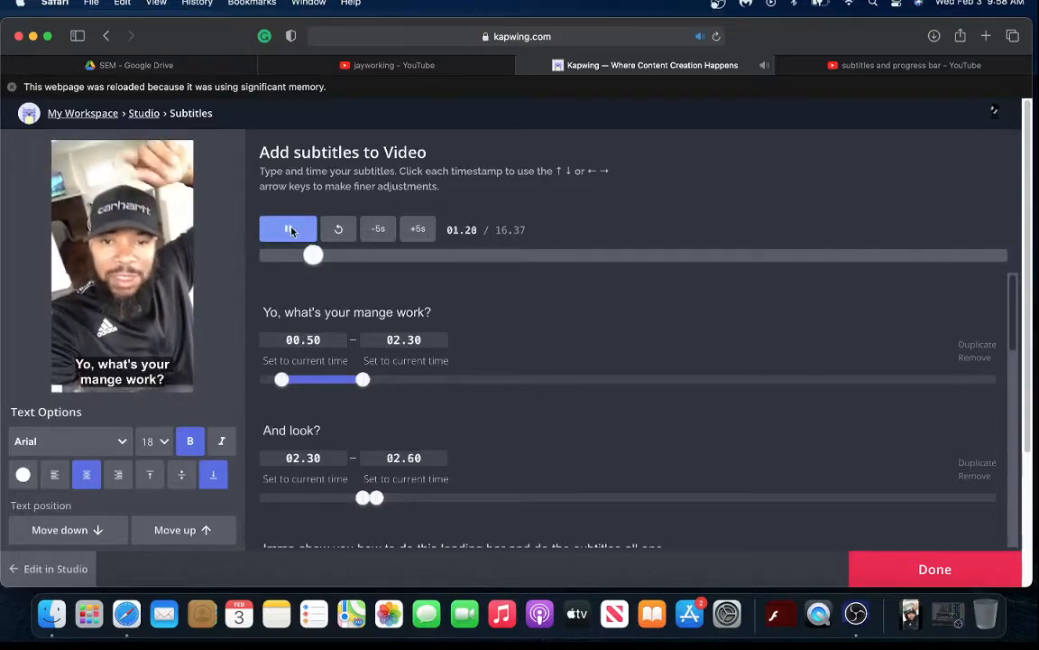
left_click(291, 231)
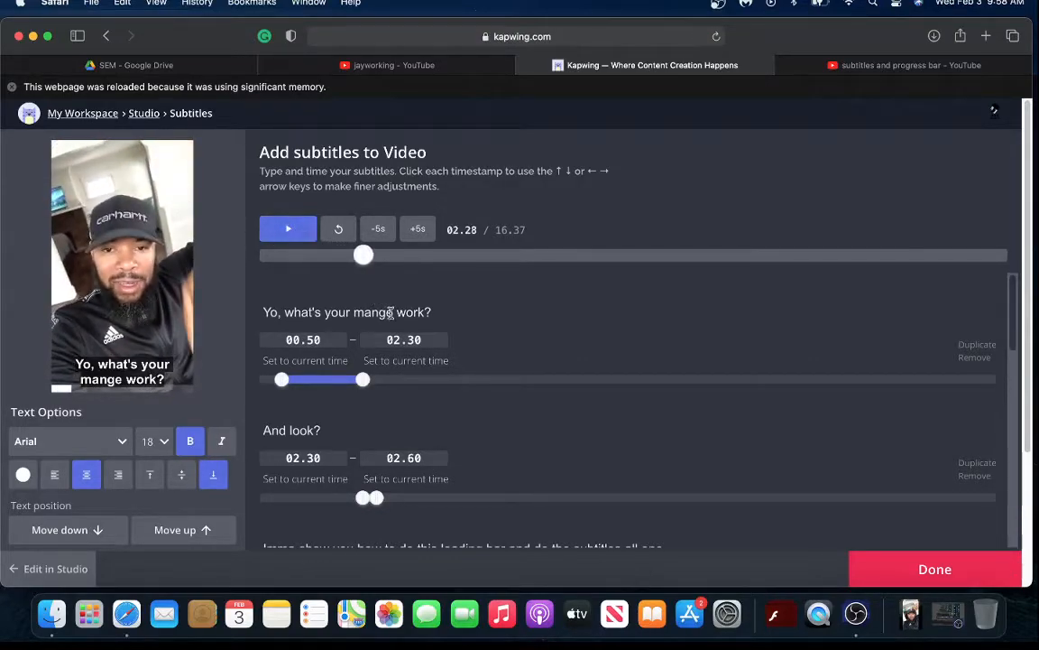
left_click_drag(395, 313, 361, 313)
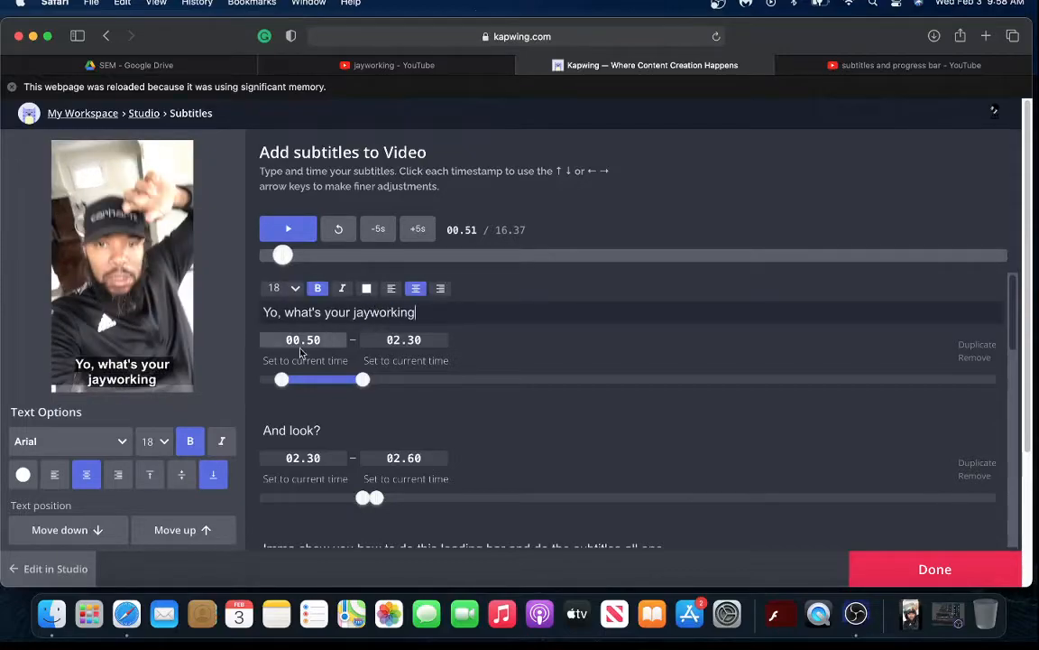
Step: Check the remaining generated subtitles against the video playback through the last caption
scroll(432, 292, "down", 3)
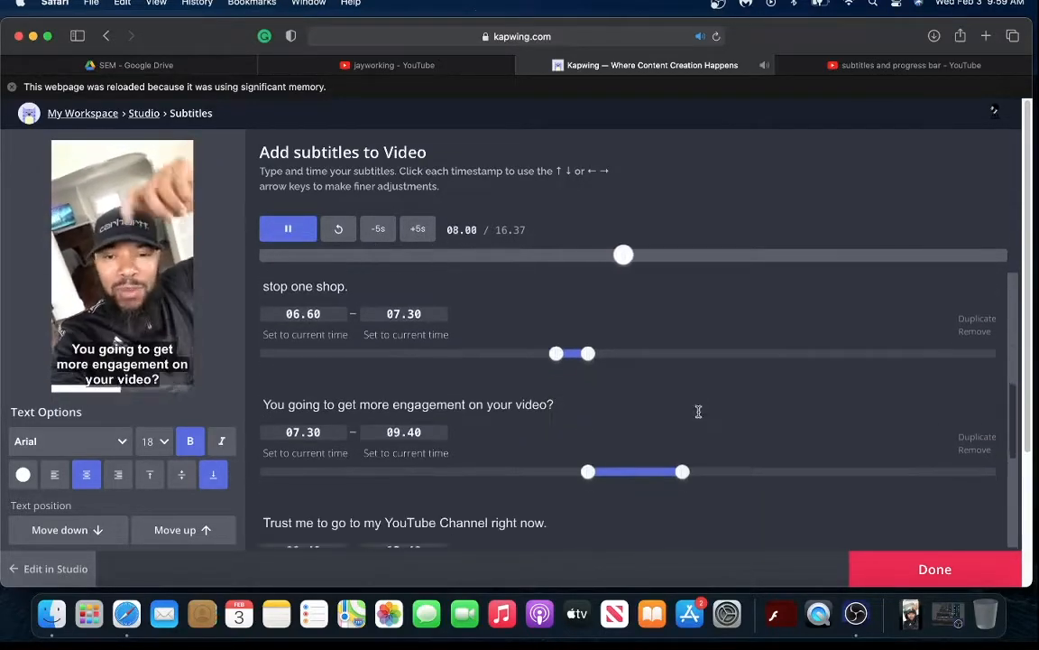
left_click(699, 411)
scroll(512, 417, "down", 3)
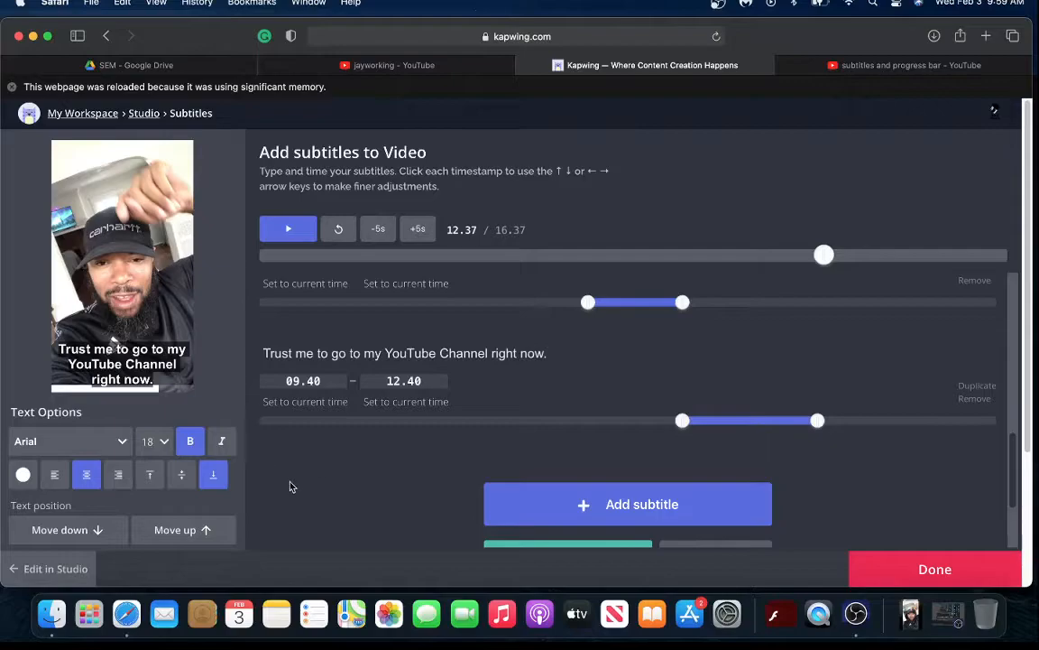
Step: Try a white subtitle background colour, followed by the Outline and None background styles
scroll(255, 491, "down", 2)
scroll(224, 390, "down", 5)
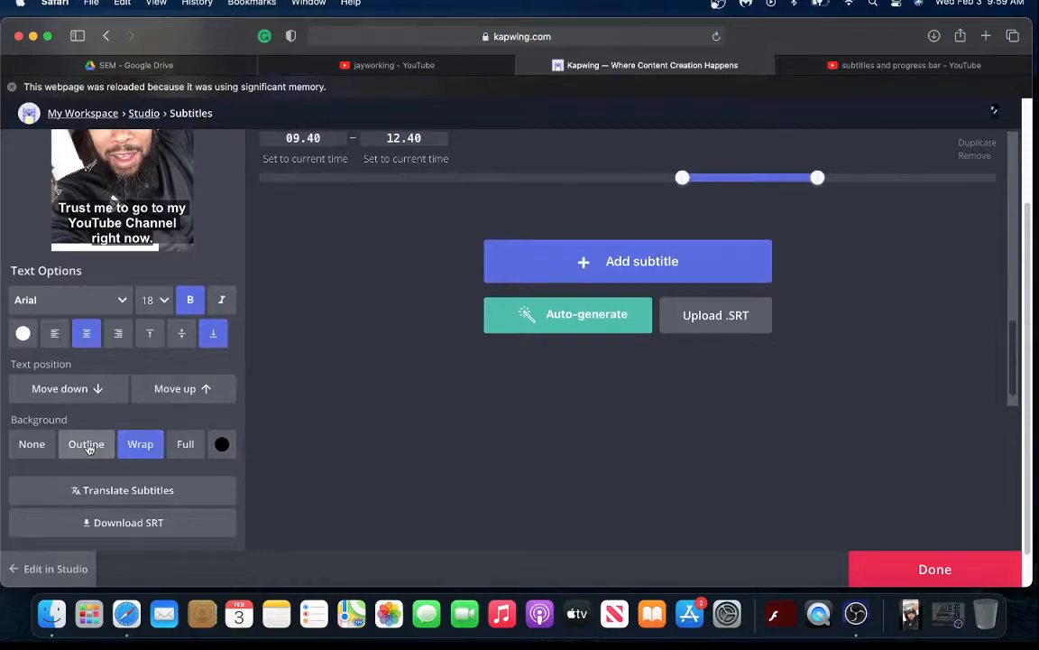
left_click(221, 444)
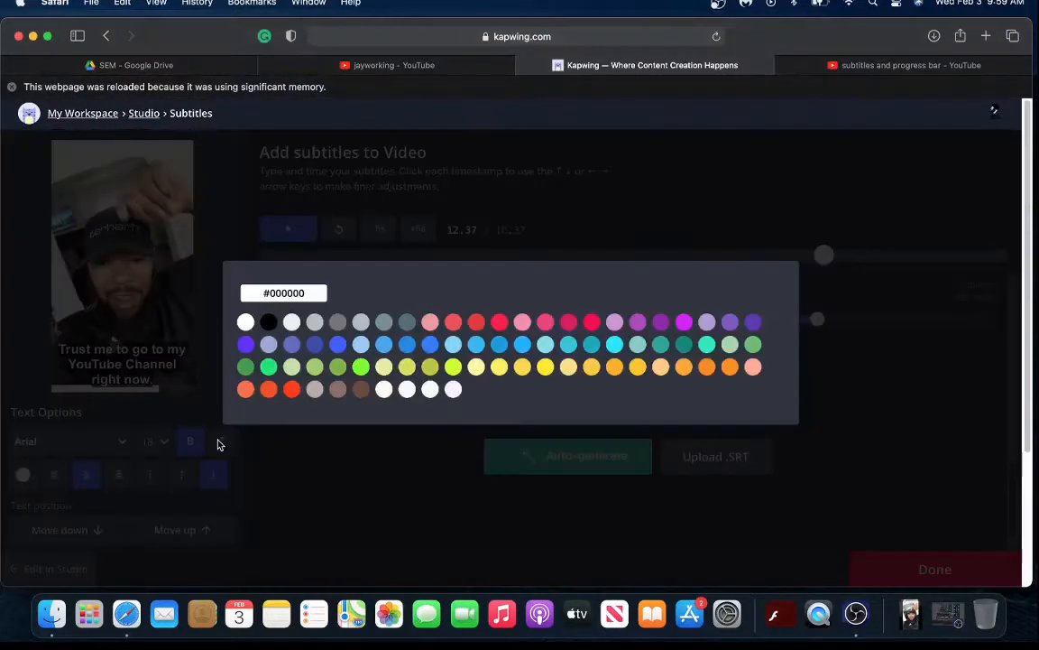
left_click(245, 322)
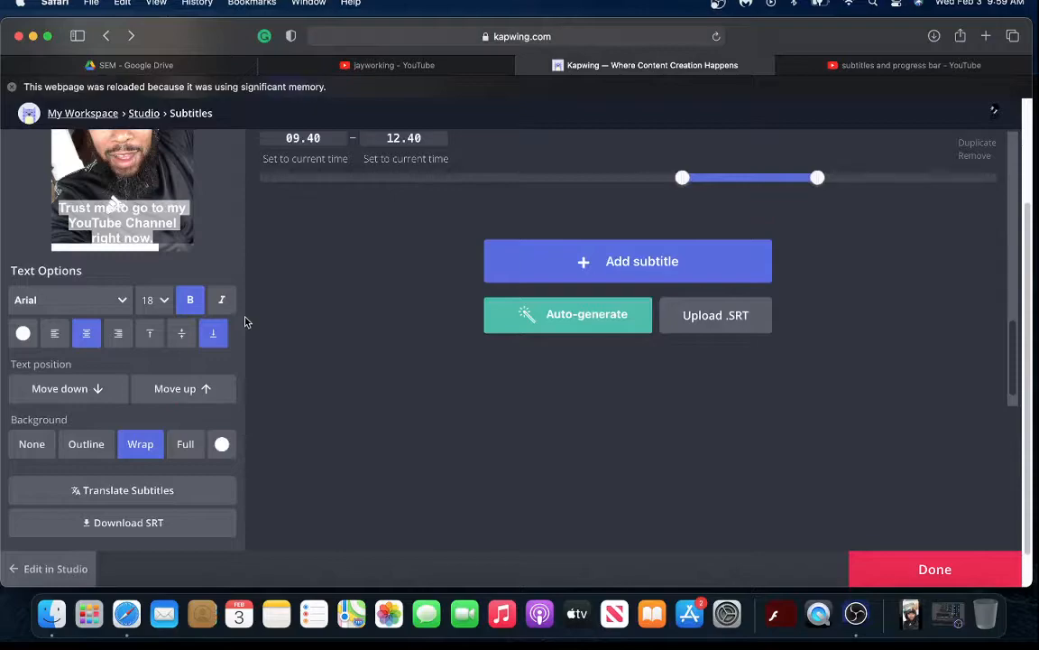
left_click(80, 444)
left_click(34, 444)
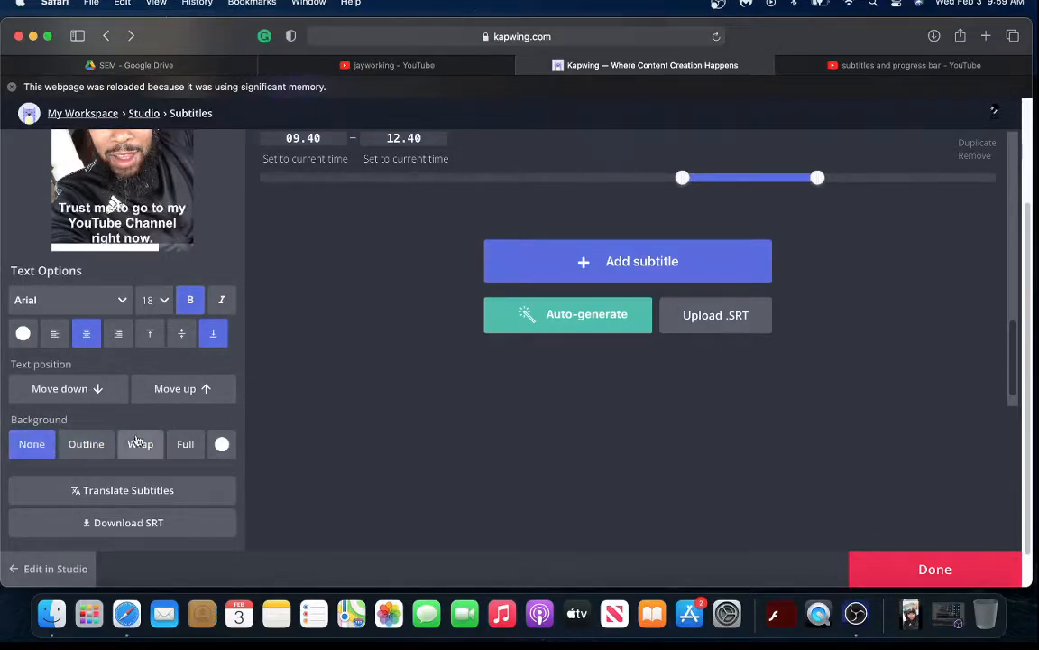
Step: Set the subtitle font size to 16 and move the subtitle text up slightly, clear of the progress bar
scroll(237, 352, "up", 2)
left_click(153, 362)
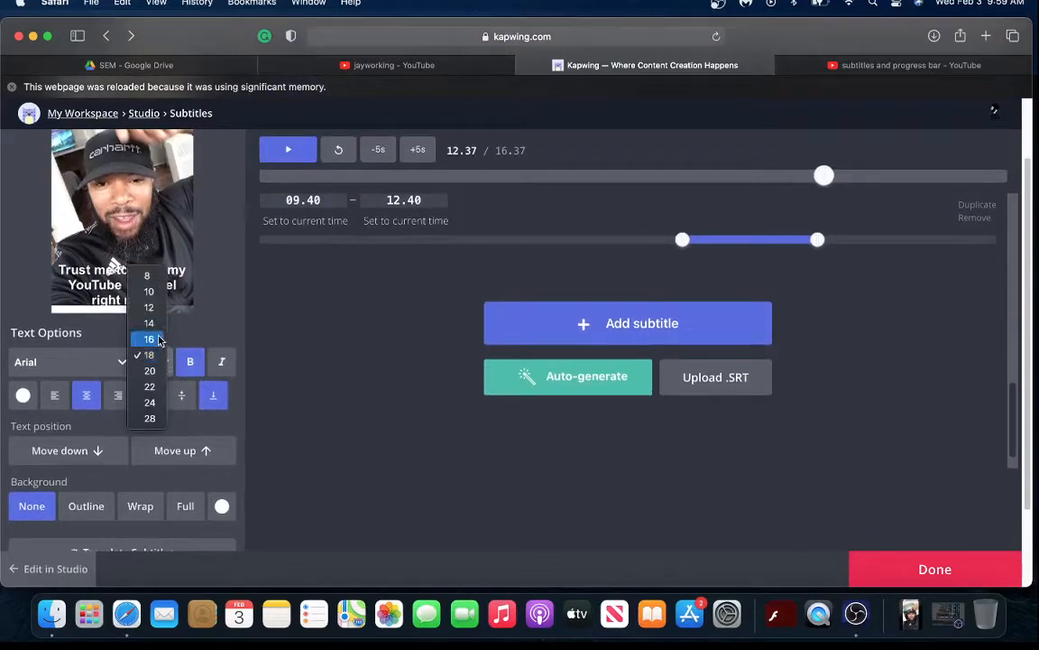
left_click(150, 339)
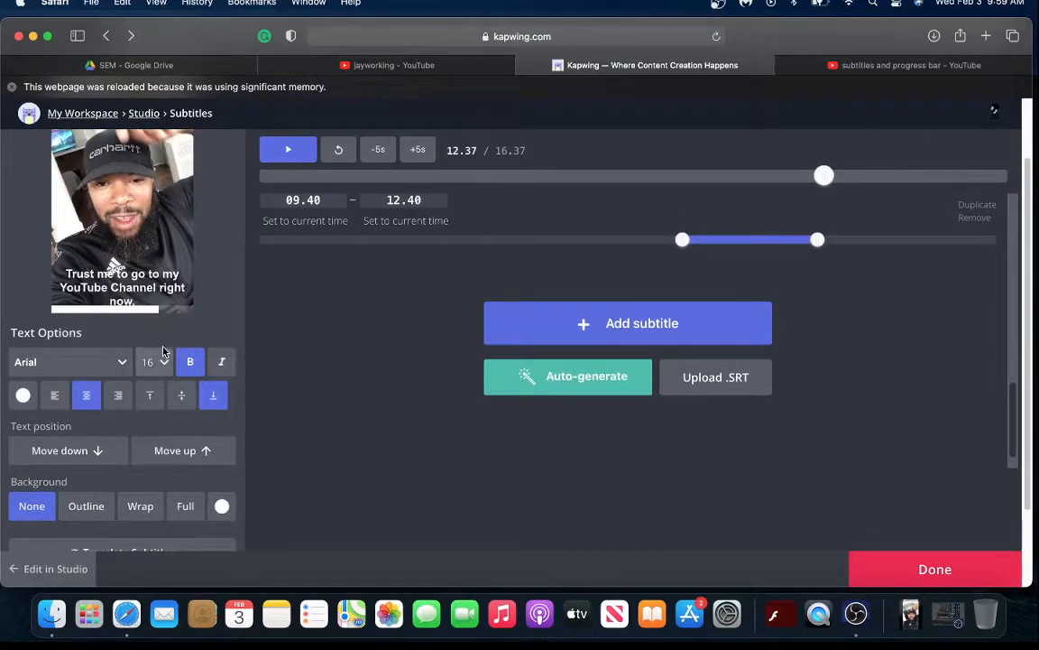
left_click(185, 451)
left_click(186, 452)
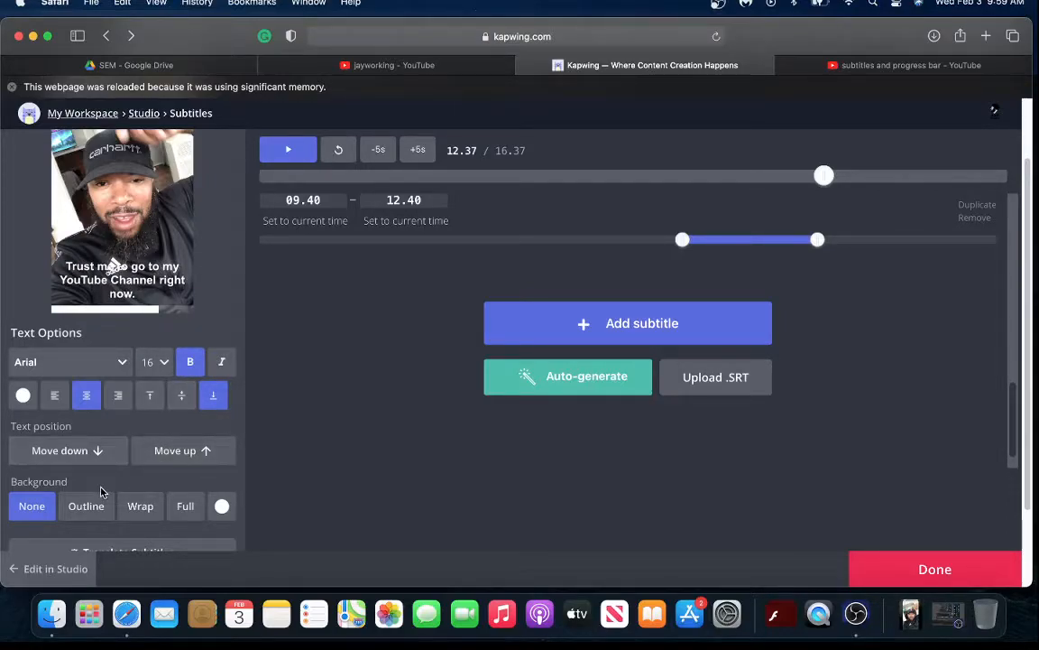
scroll(109, 465, "down", 1)
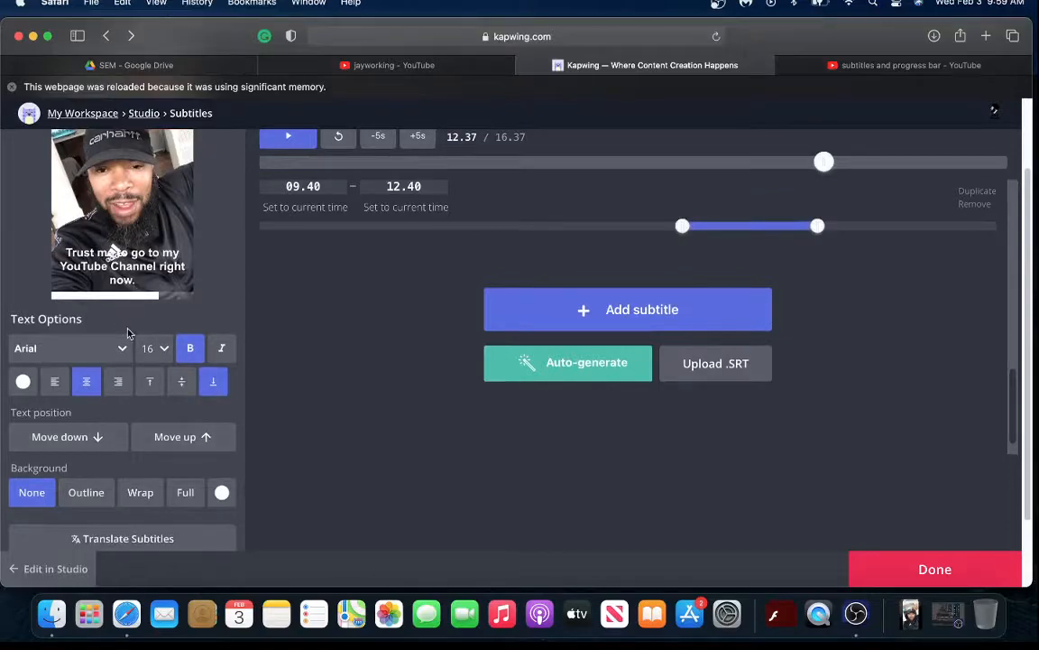
Step: Compare the Full and Wrap subtitle backgrounds, keeping Wrap with a black background colour
left_click(183, 495)
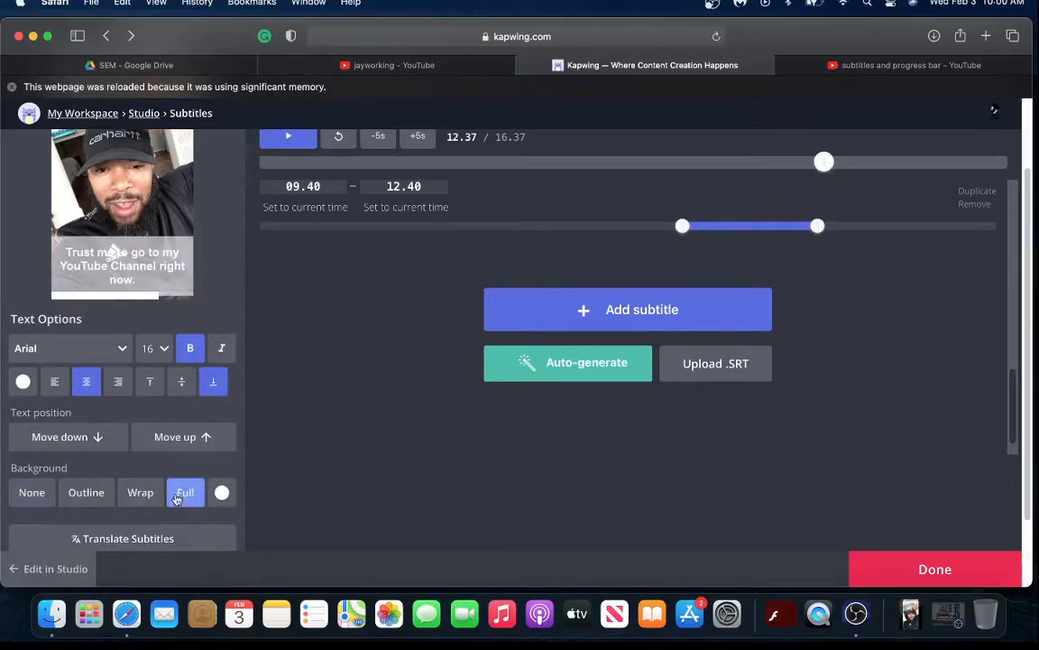
left_click(141, 494)
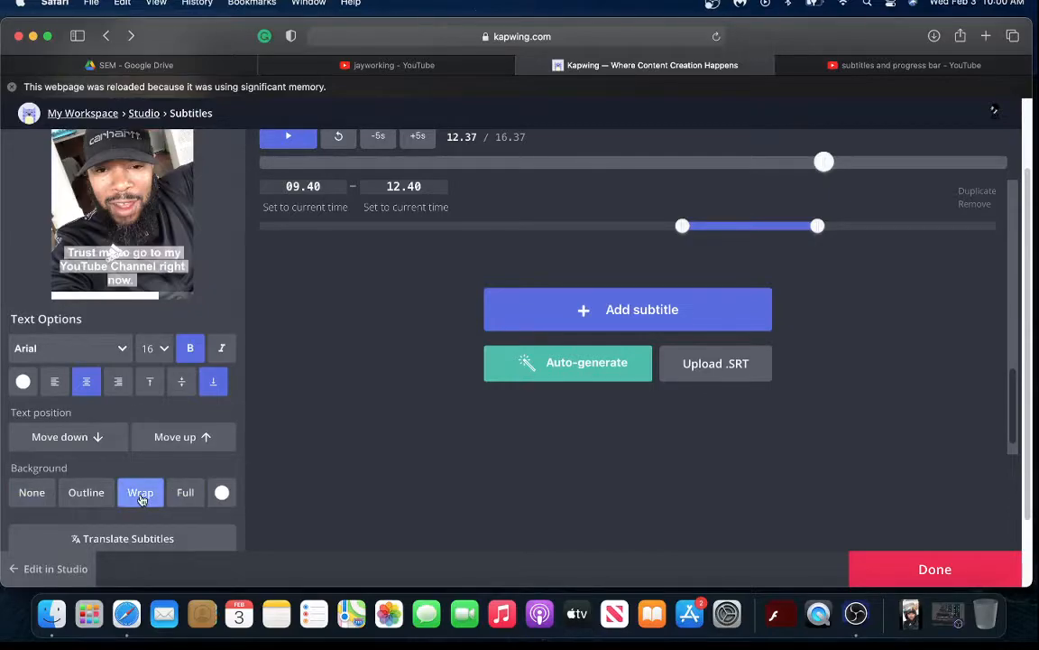
left_click(222, 492)
left_click(270, 322)
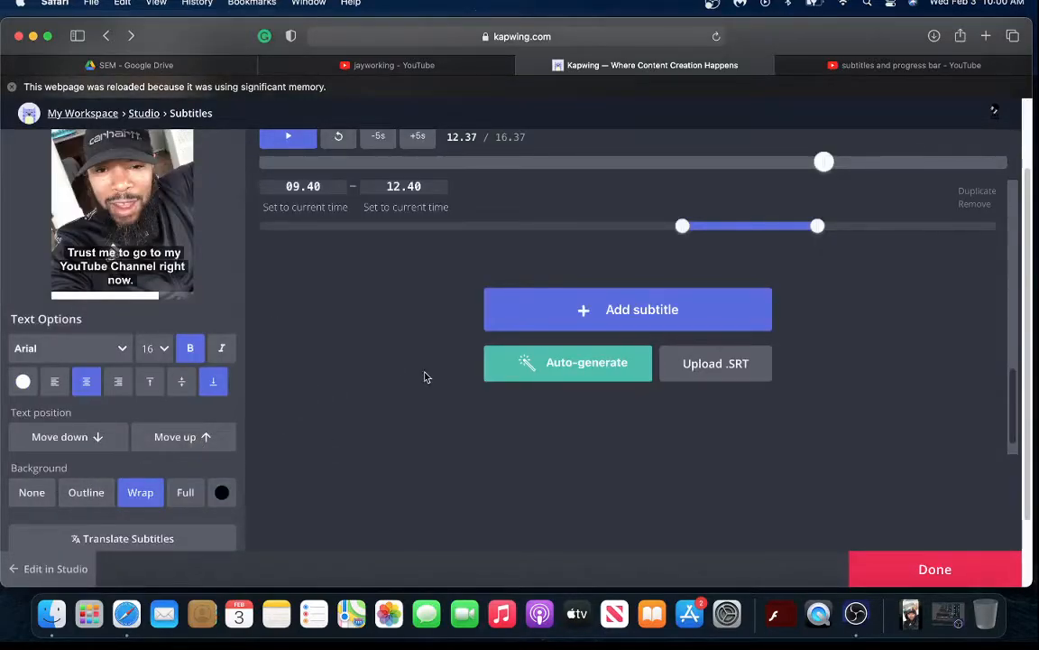
Step: Review the subtitle list and play the video past the last caption to check the ending for uncaptioned speech
scroll(391, 396, "up", 10)
scroll(392, 391, "down", 5)
scroll(392, 391, "down", 5)
left_click(287, 188)
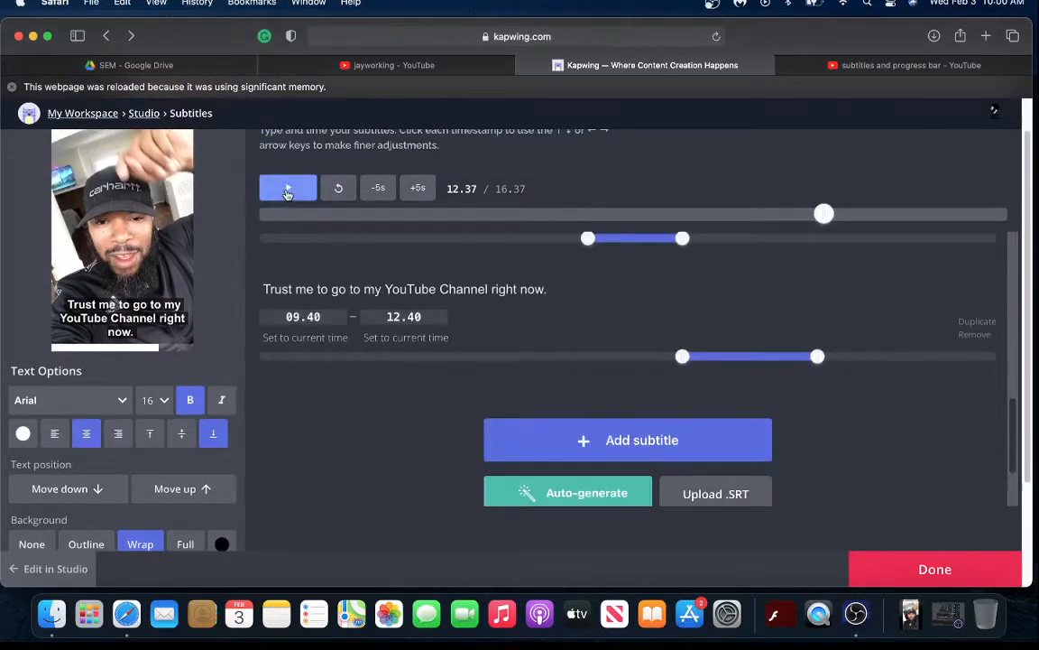
left_click(287, 193)
scroll(631, 271, "down", 1)
left_click_drag(905, 214, 560, 262)
key("space")
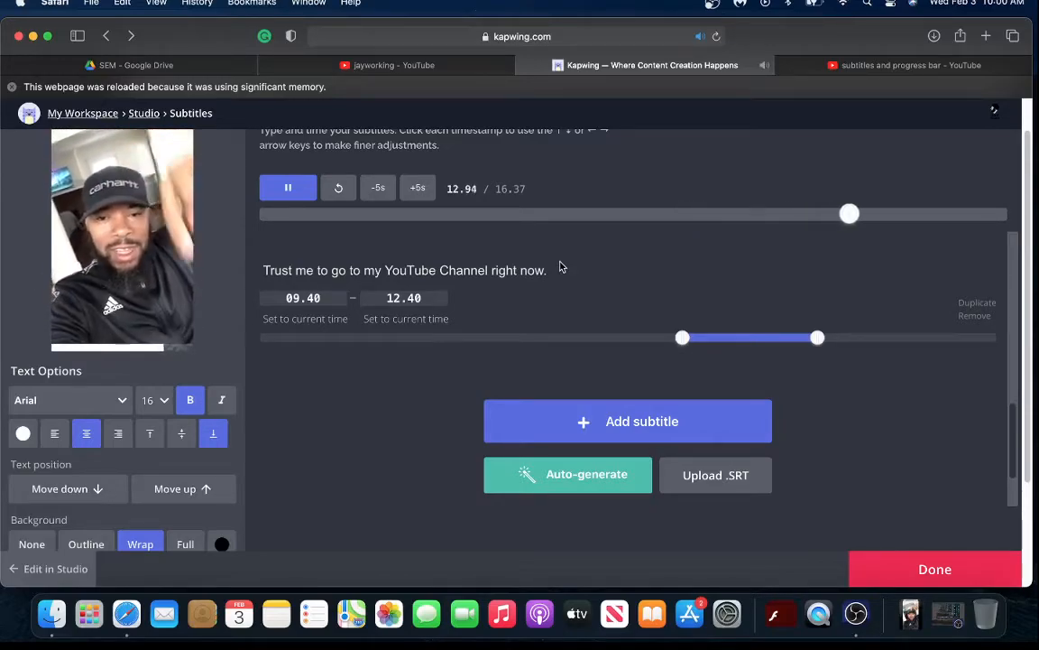
key("space")
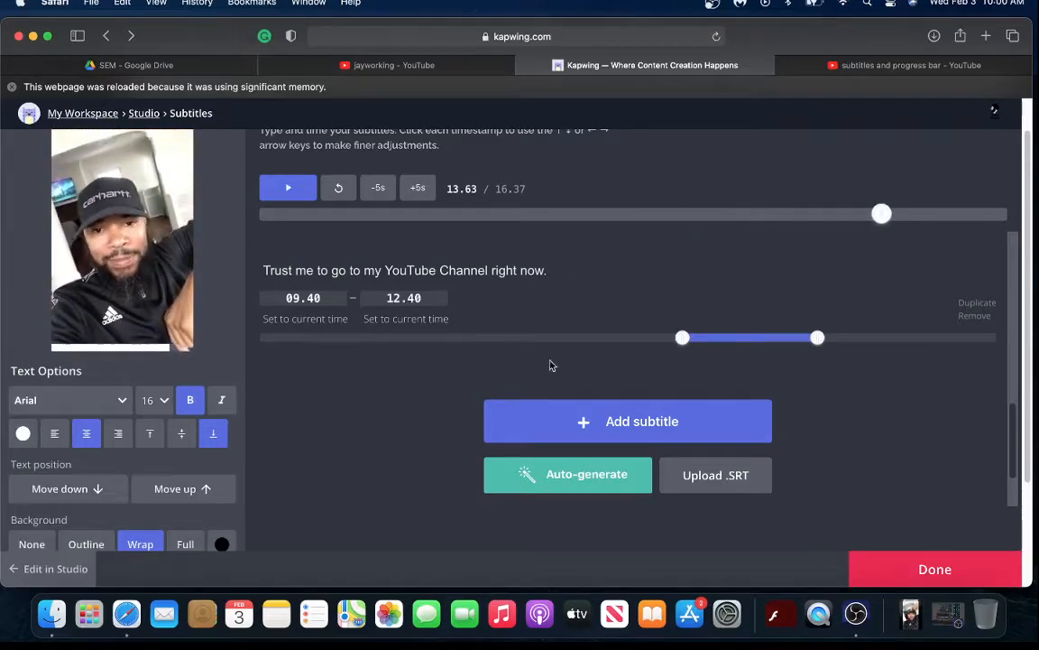
Step: Add a final subtitle reading "If you want to see how I did it." after the last caption and finish subtitle editing
left_click(593, 421)
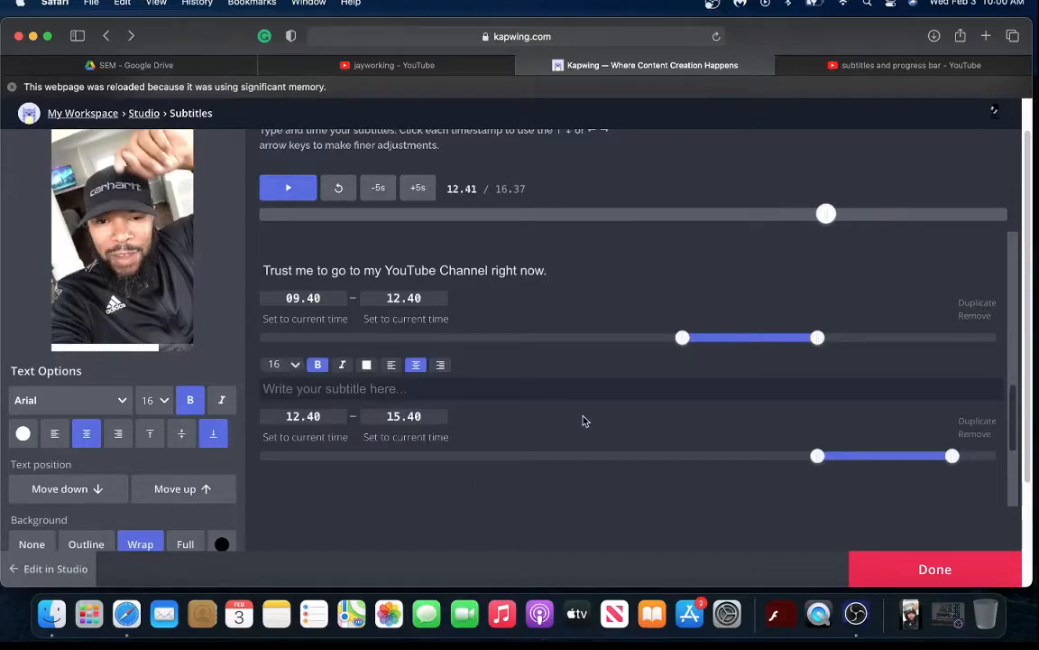
type("If")
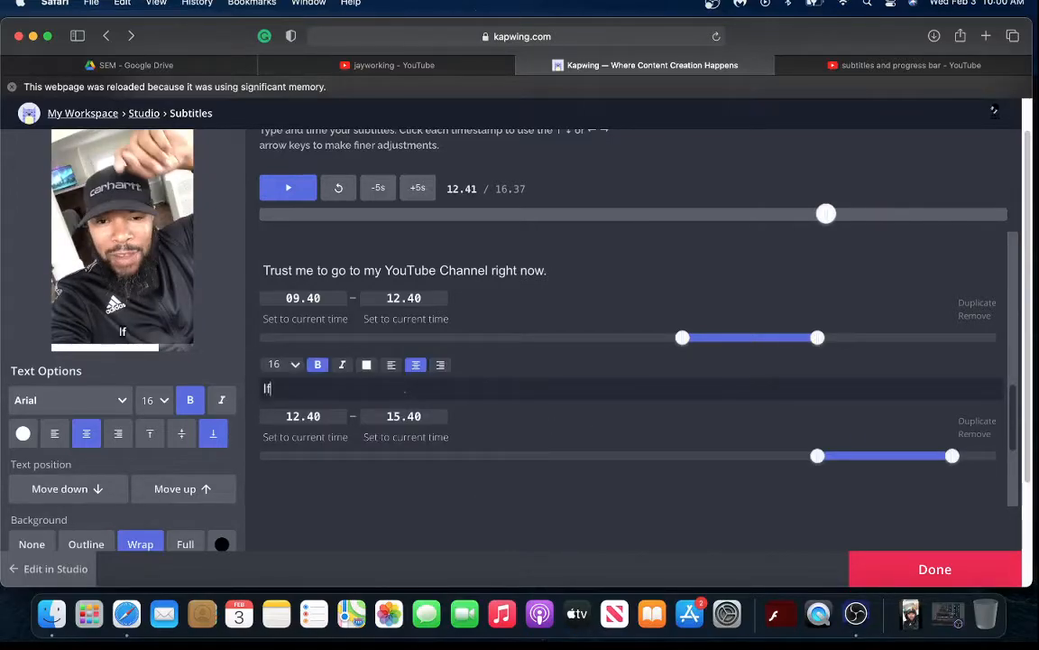
type(" you want")
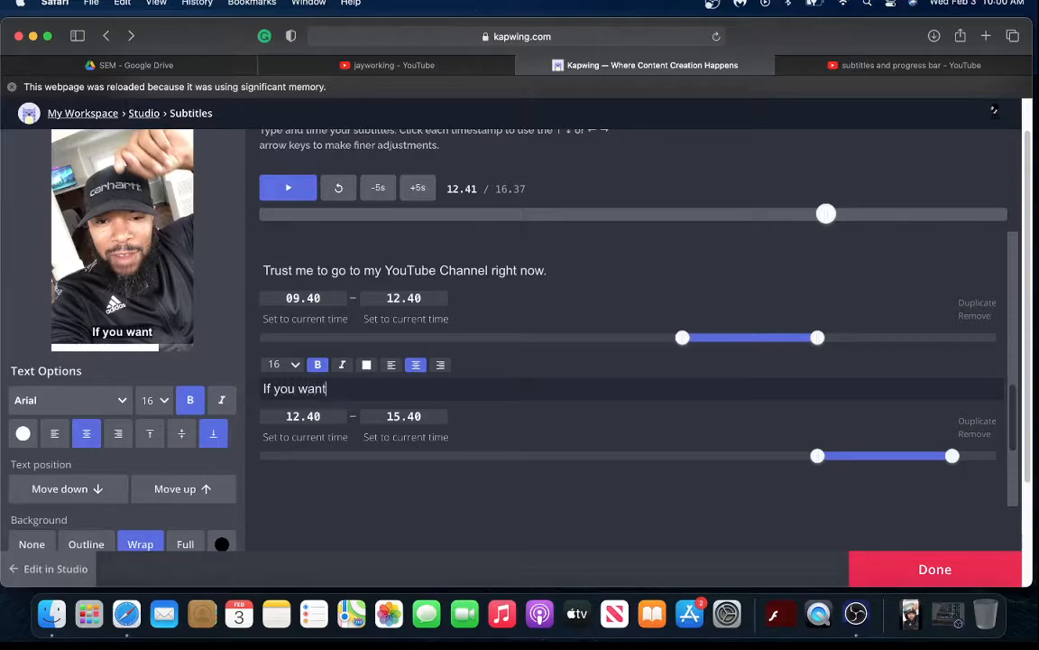
type(" to see")
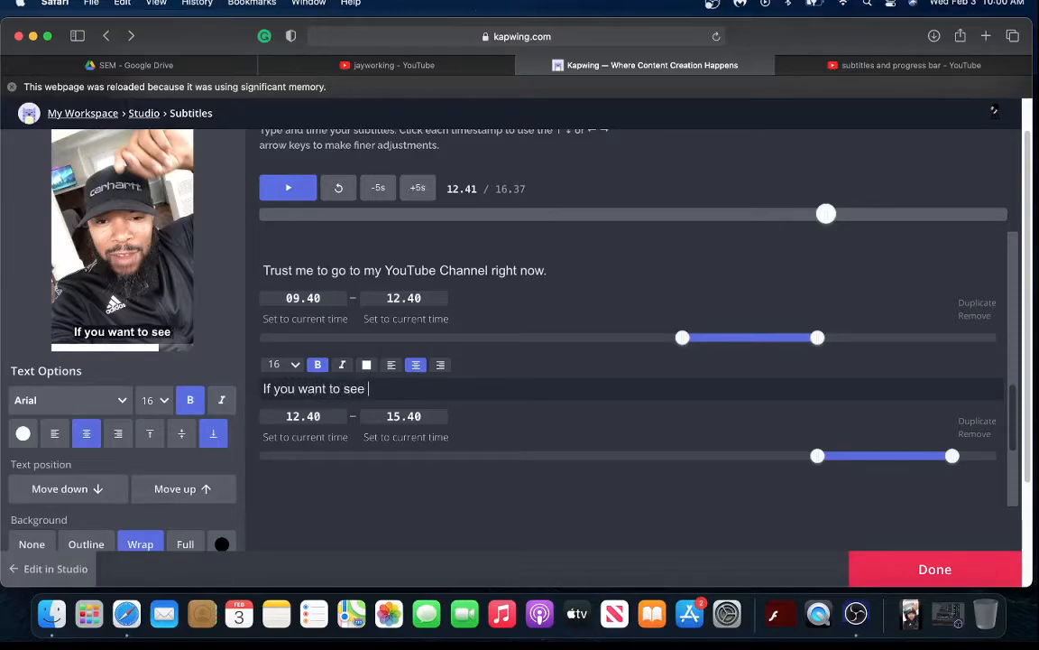
type(" how I ")
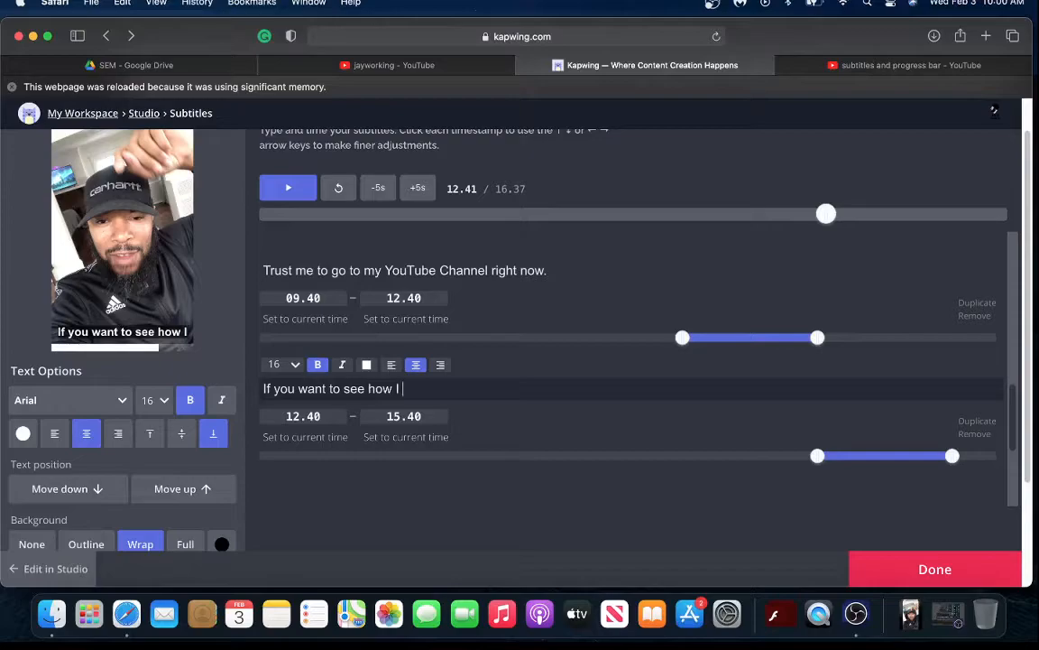
type("did i")
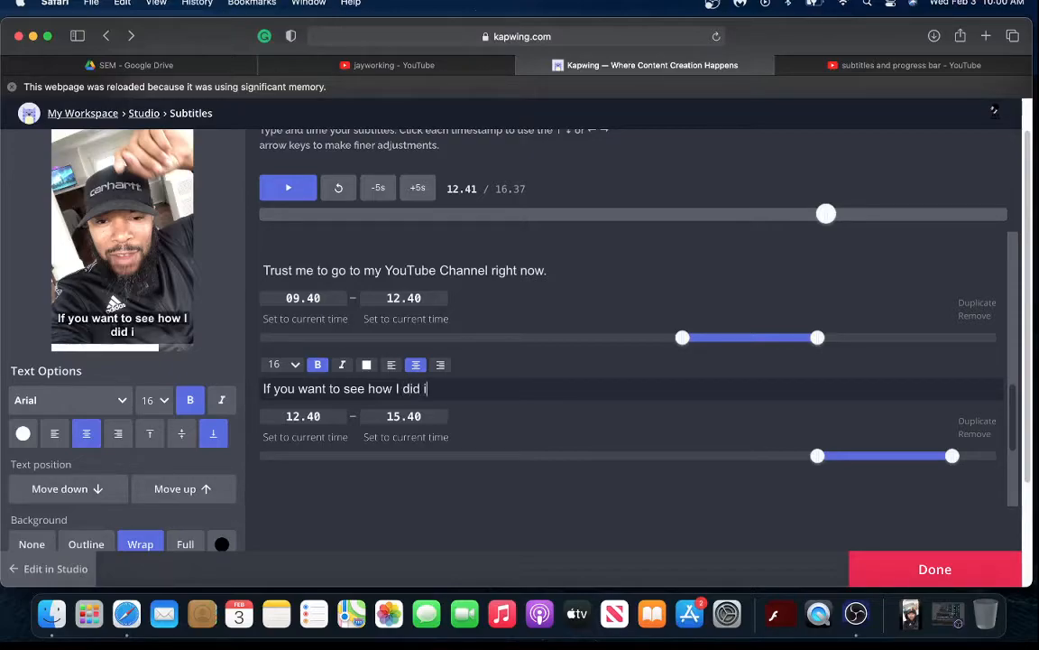
type("t.")
left_click(905, 567)
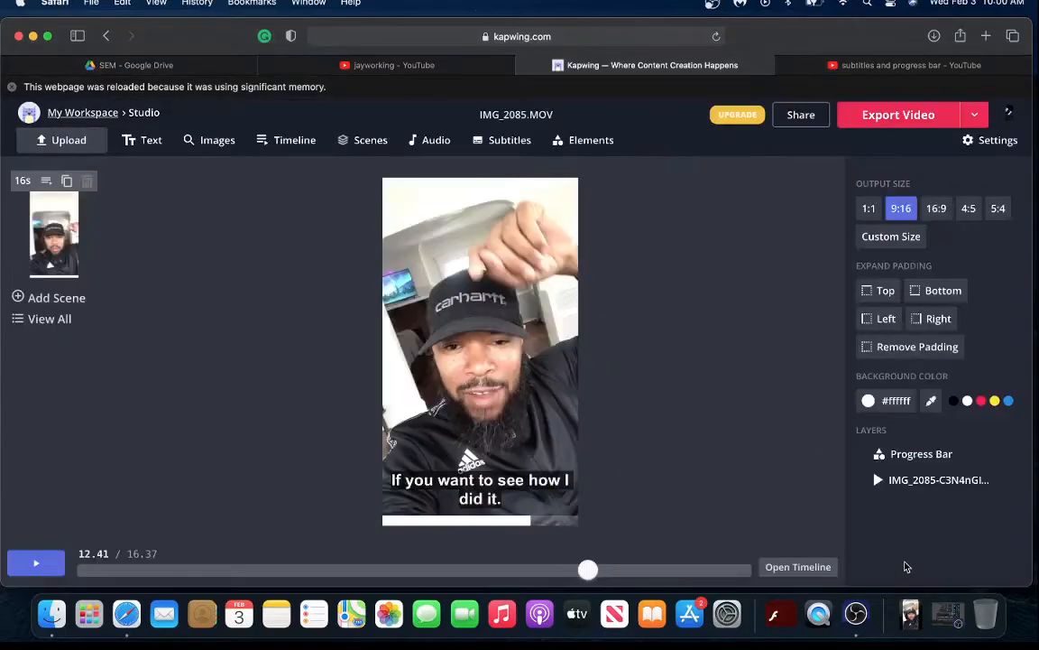
Step: Export the captioned 9:16 video and wait on the export page until processing completes
left_click(892, 125)
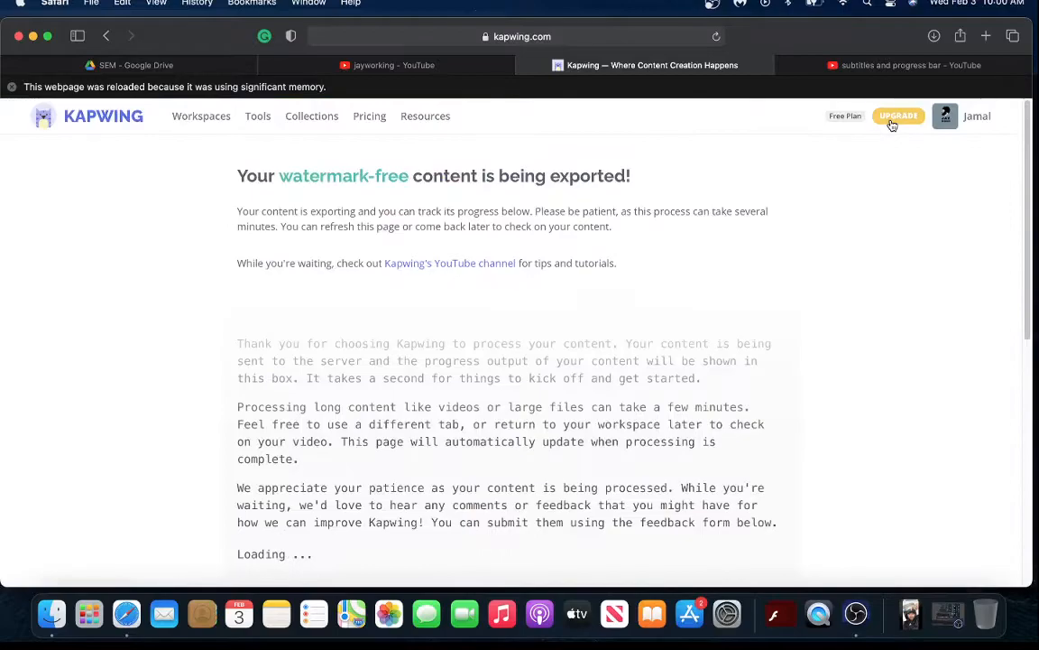
scroll(542, 233, "down", 8)
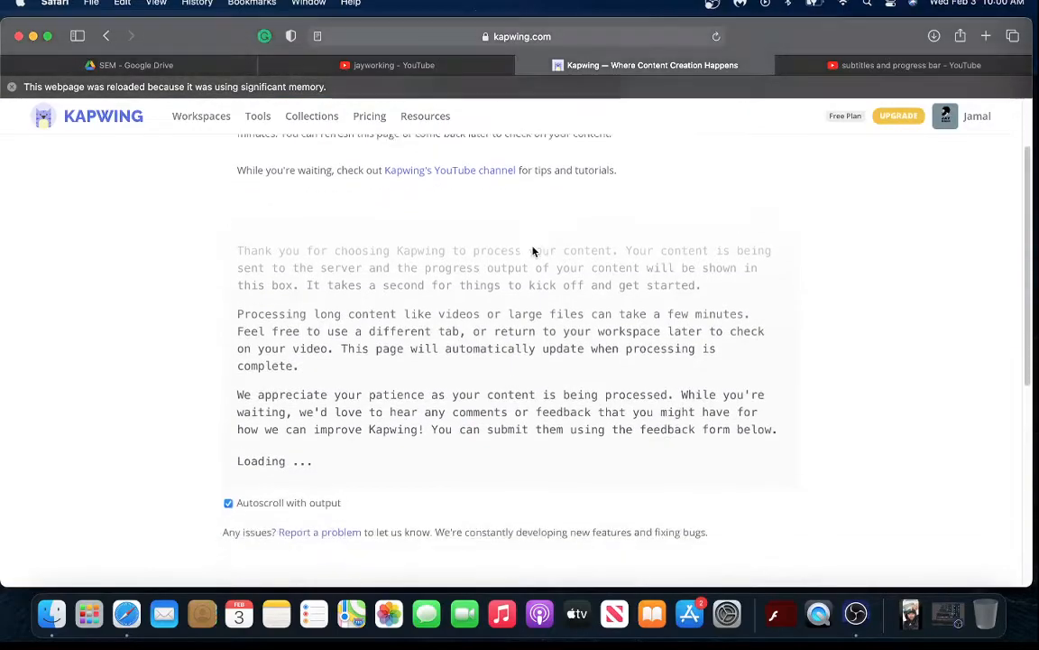
scroll(532, 251, "up", 6)
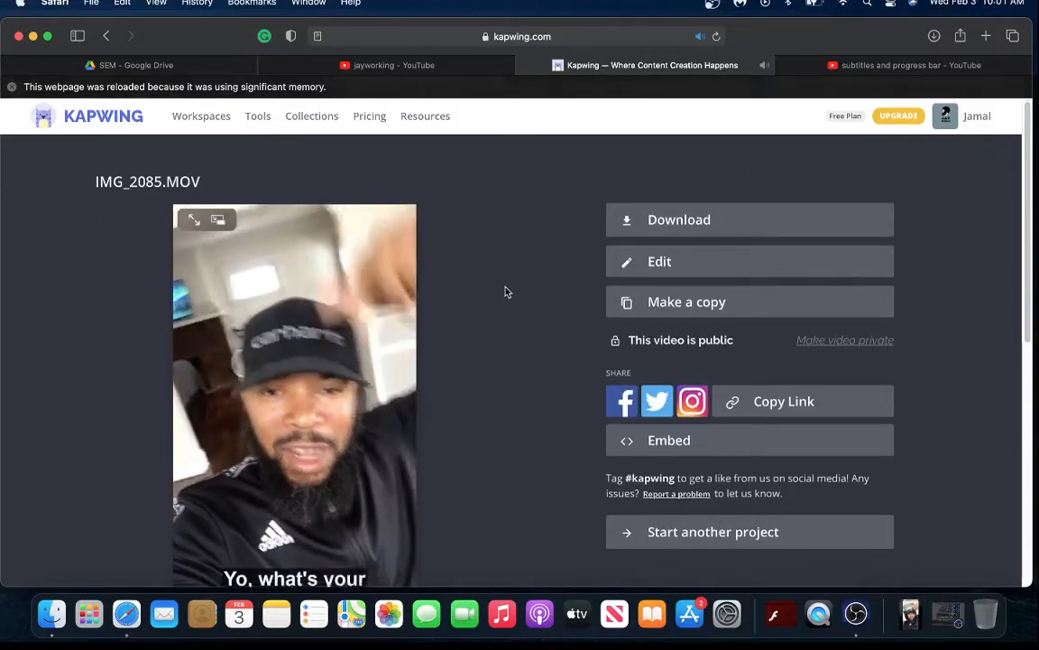
Step: Check the subtitles and progress bar in the exported video preview, and download the finished video
scroll(505, 292, "down", 2)
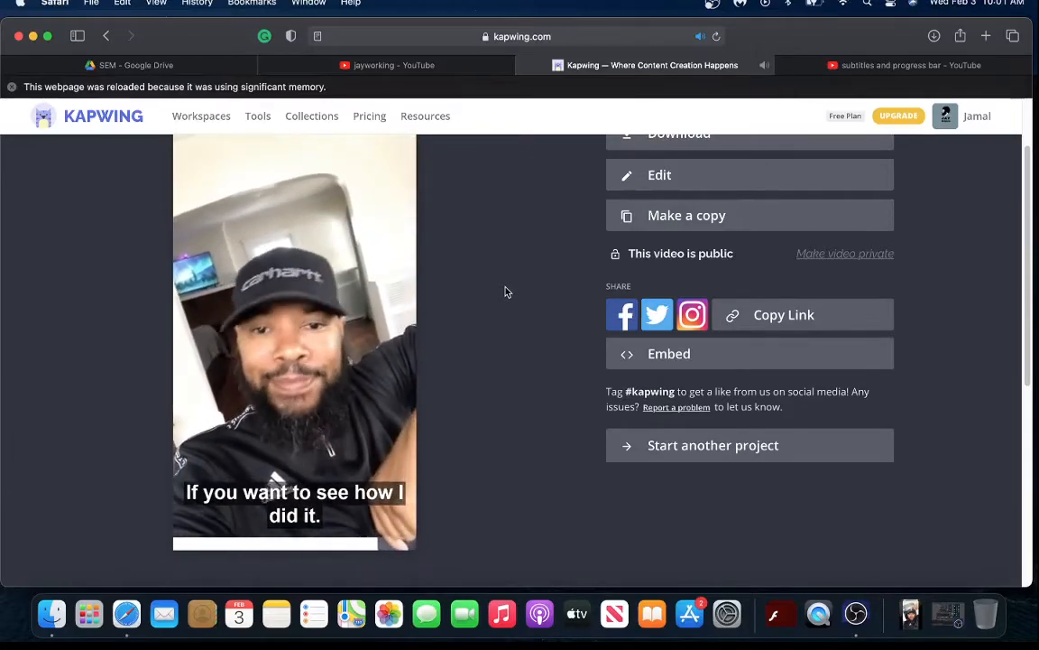
scroll(506, 291, "up", 2)
scroll(506, 291, "down", 1)
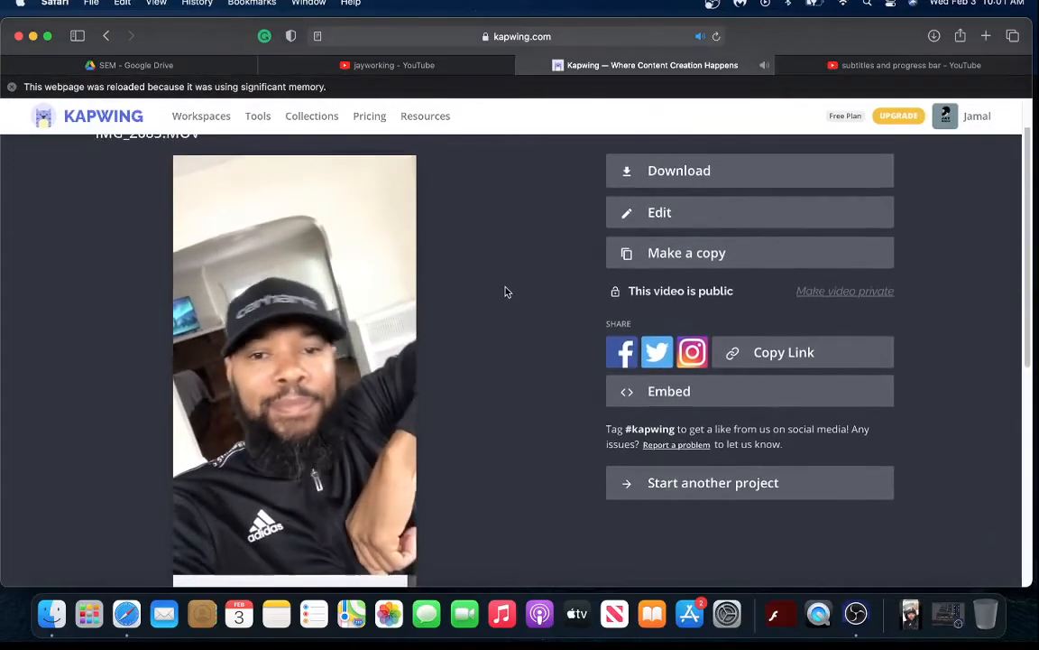
left_click(668, 173)
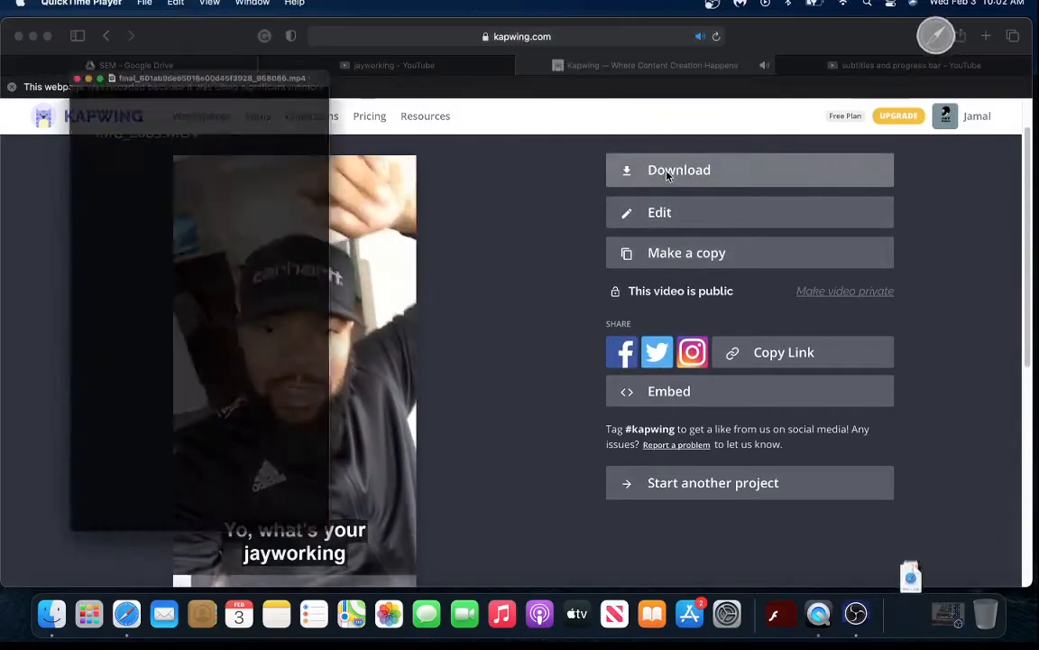